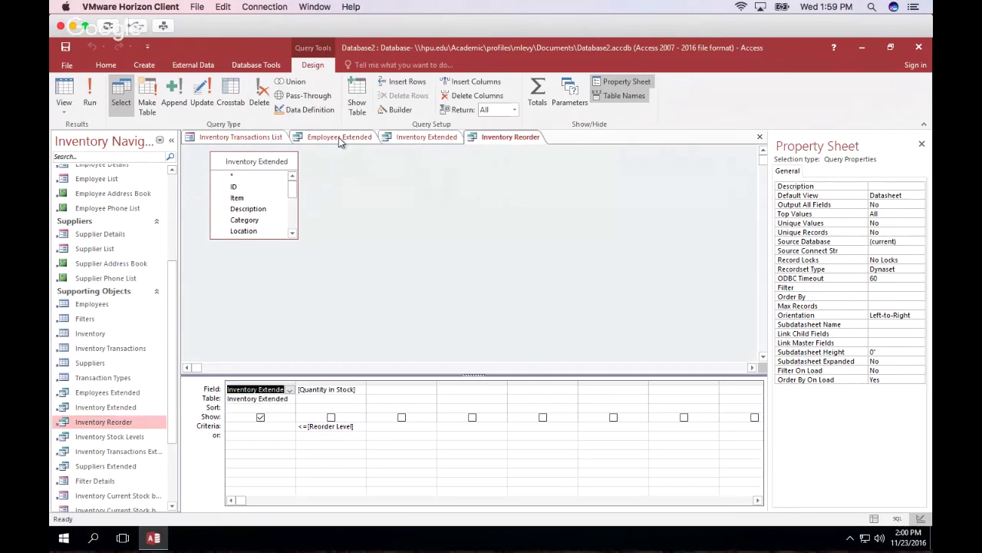
Step: Switch to the Employees Extended query's Design view
click(340, 138)
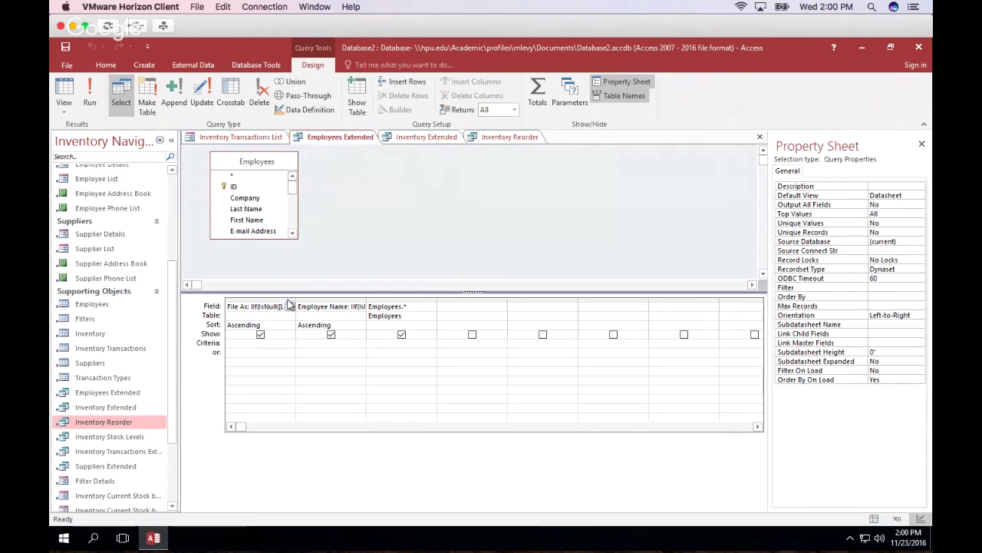
Step: Widen the File As column to reveal its IIf(IsNull([Last Name]) expression, then open the Employees.* field list
drag(294, 298, 356, 306)
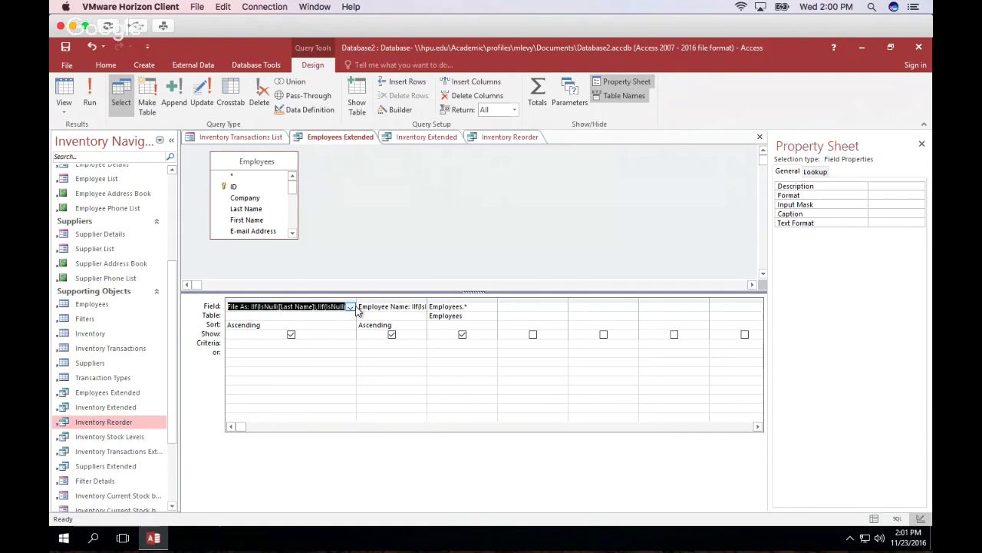
click(291, 323)
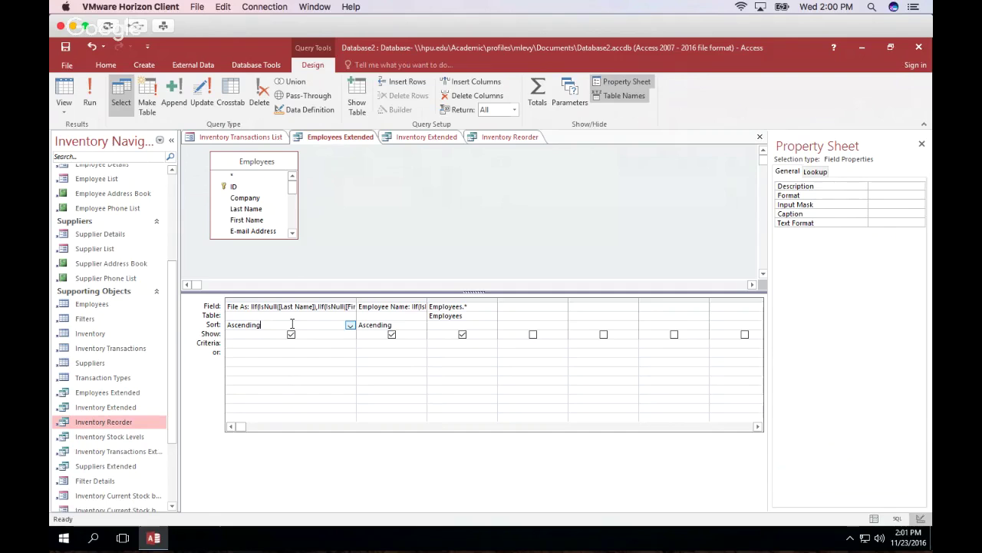
click(490, 309)
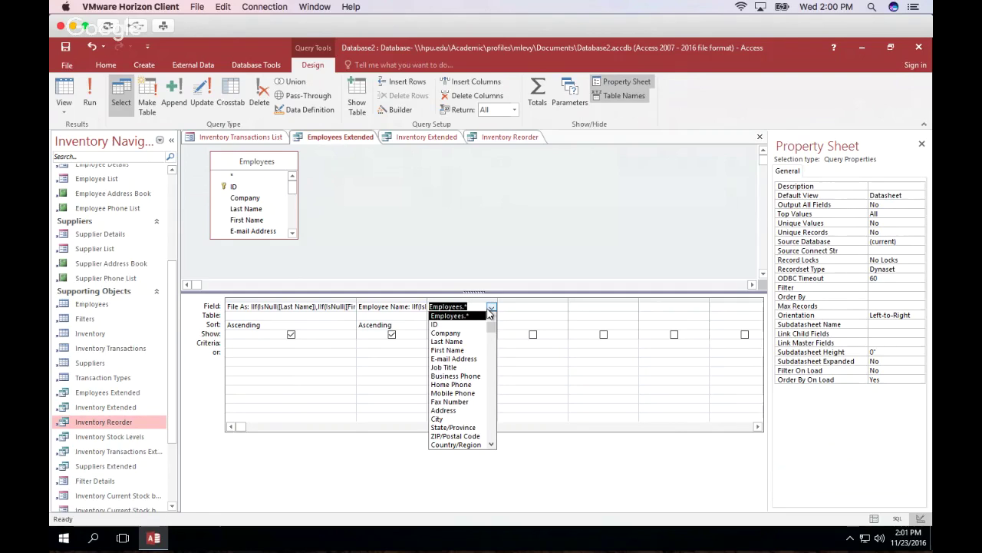
Step: Add the Employees table's Last Name field as a new column in the query grid
click(490, 309)
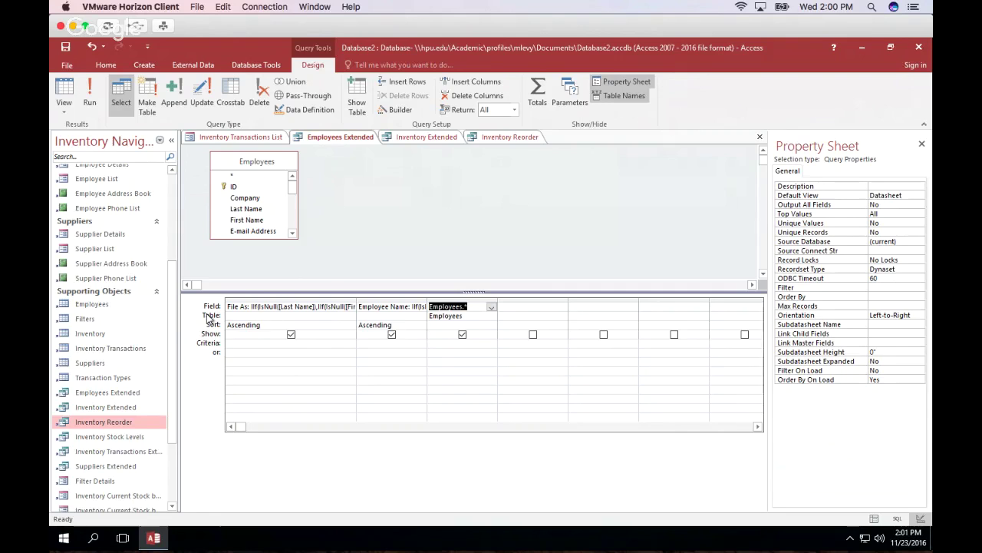
click(247, 211)
drag(248, 210, 510, 305)
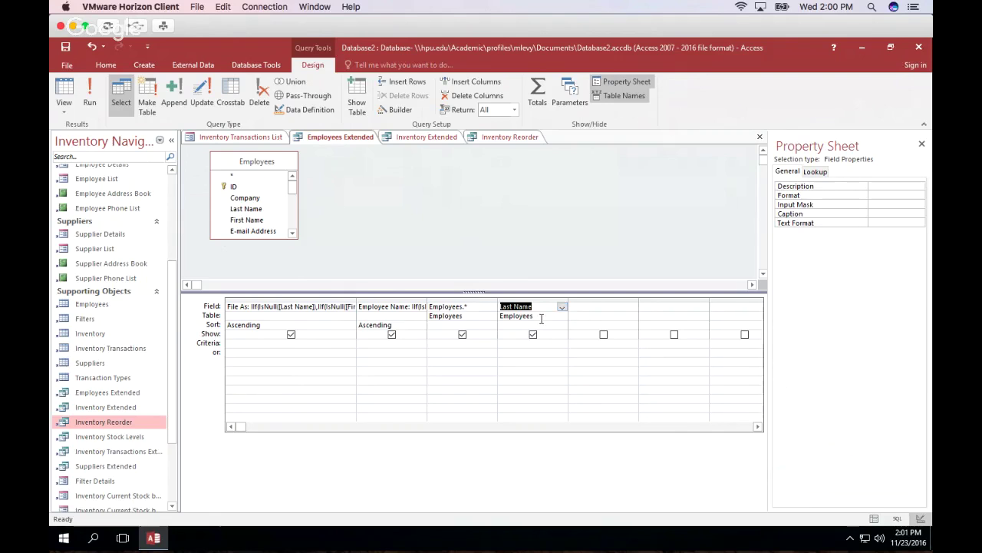
click(208, 321)
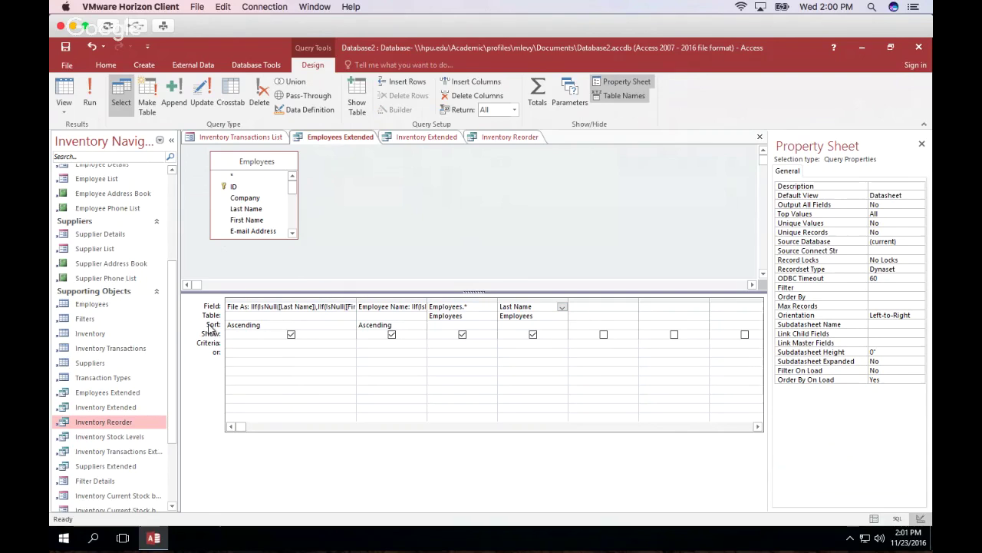
click(539, 324)
click(562, 327)
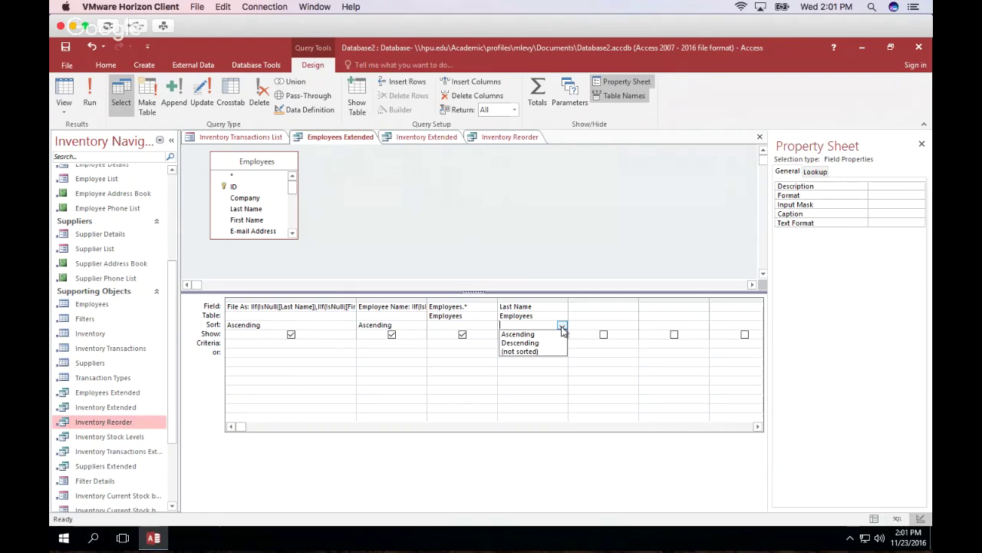
click(562, 328)
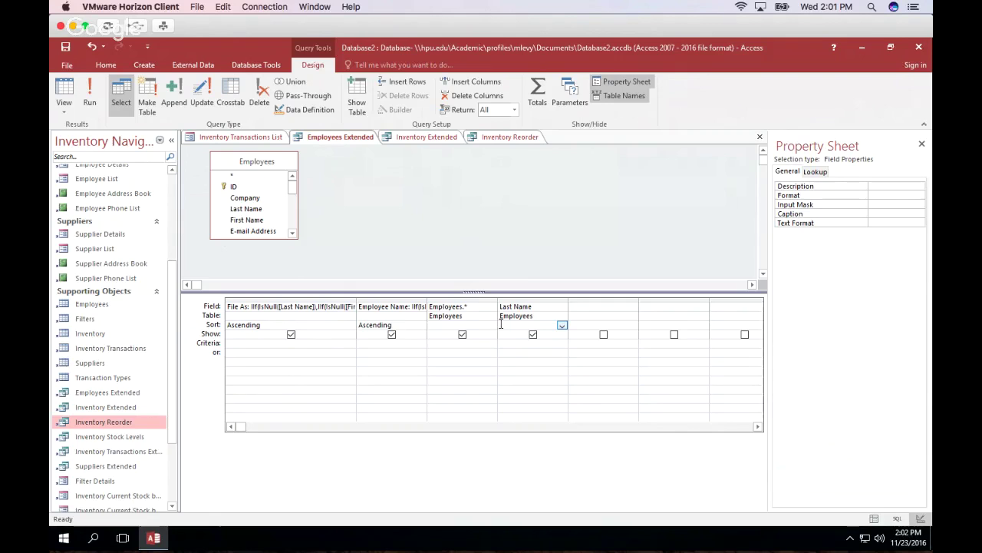
click(534, 335)
Step: Enter Lev* in the Last Name column's Criteria cell
click(537, 344)
text(Lev)
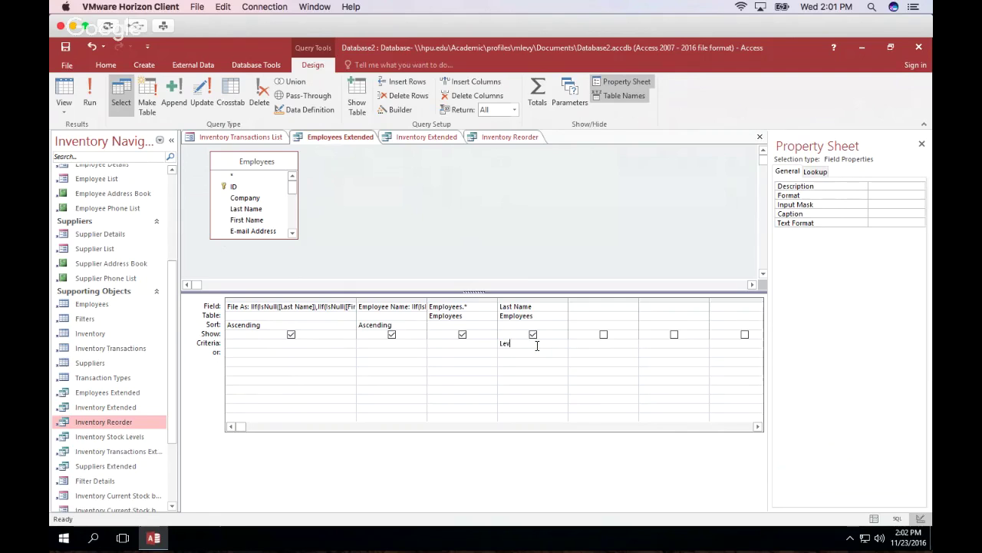
text(*)
Step: Switch the Employees Extended query to SQL view
right_click(342, 145)
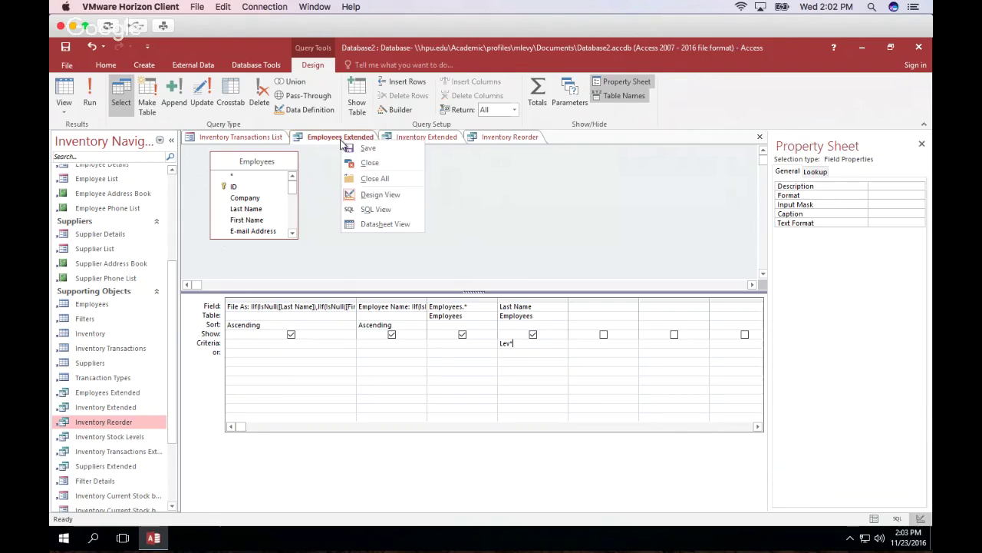
click(354, 209)
click(471, 259)
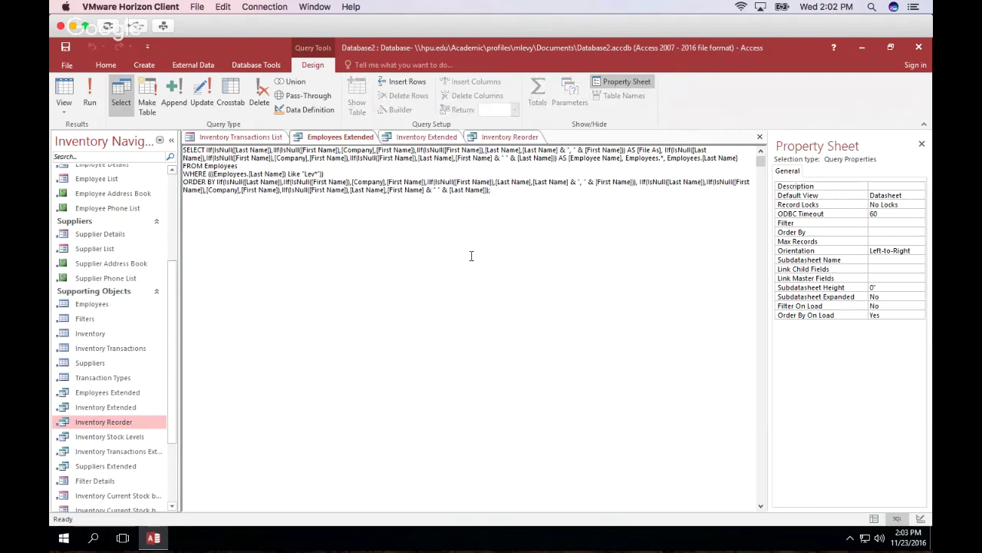
Step: Highlight the SQL statement, its WHERE line, and the Like keyword in Like "Lev*"
drag(509, 192, 166, 144)
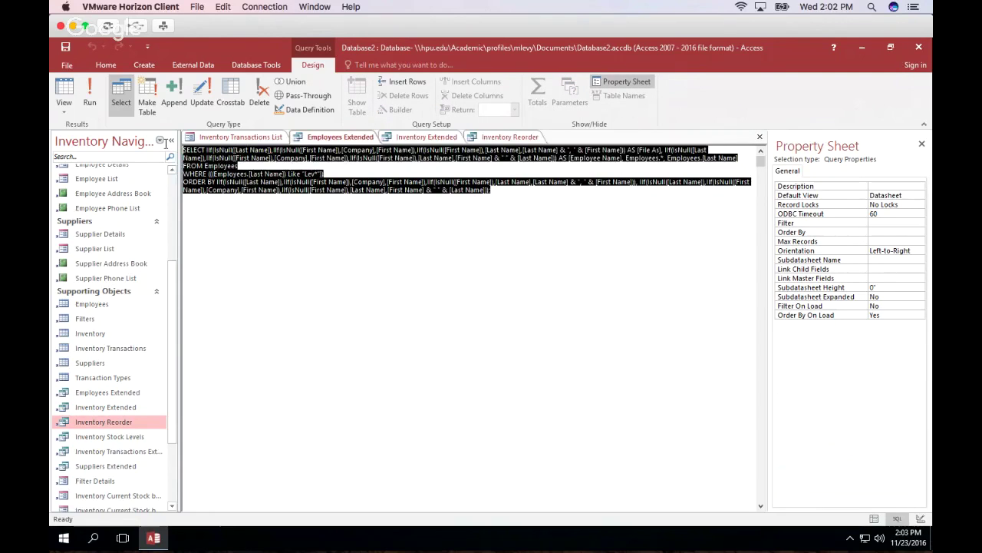
click(294, 311)
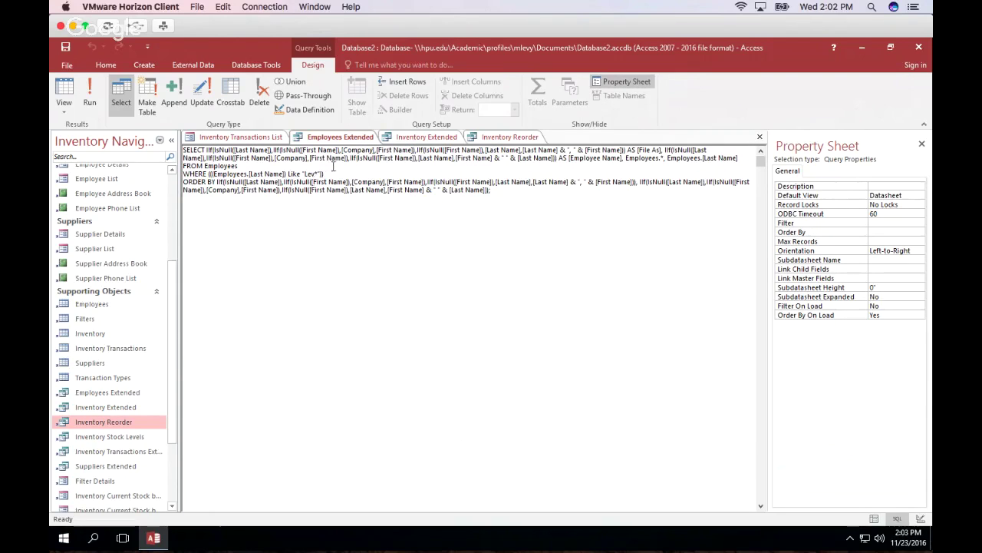
drag(334, 174, 178, 175)
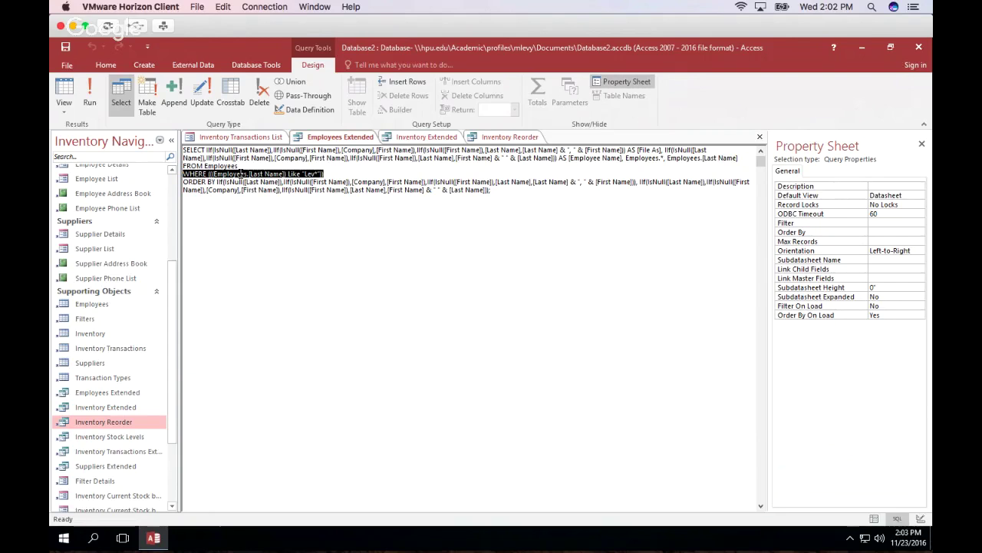
click(291, 174)
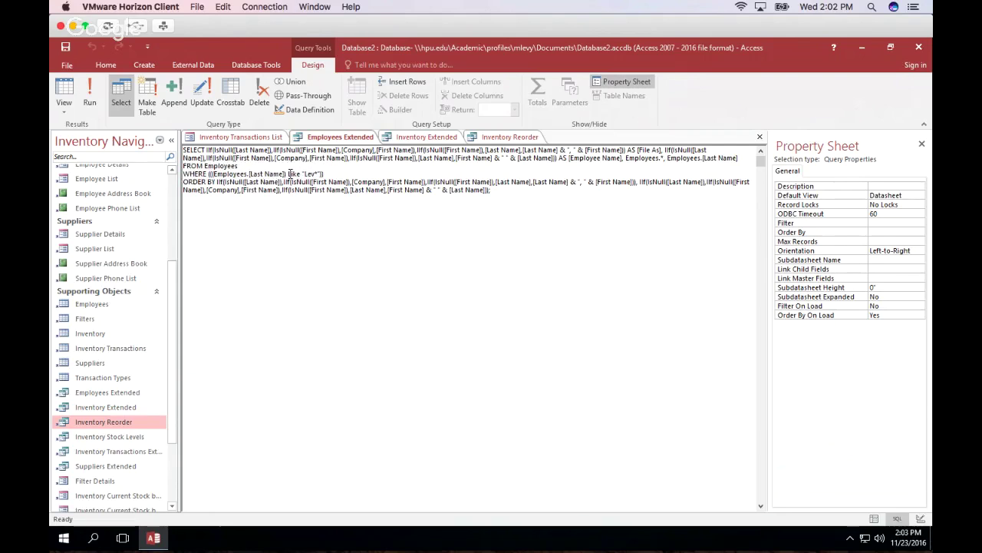
drag(288, 175, 301, 174)
click(316, 175)
drag(288, 174, 314, 174)
click(315, 174)
Step: Return to Design view, show the Single Table Query slide, and nudge the Employees field list
right_click(318, 138)
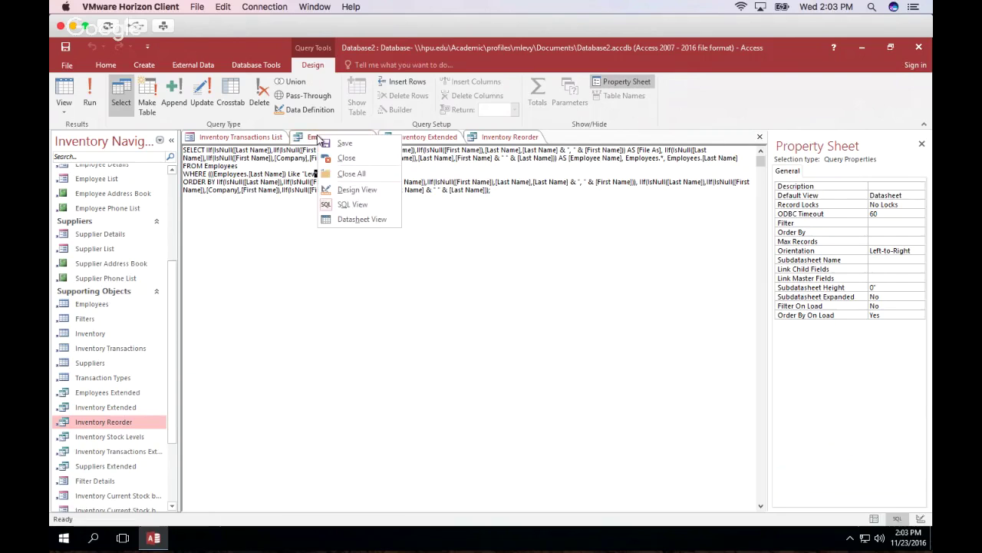
click(358, 190)
key(super+Tab)
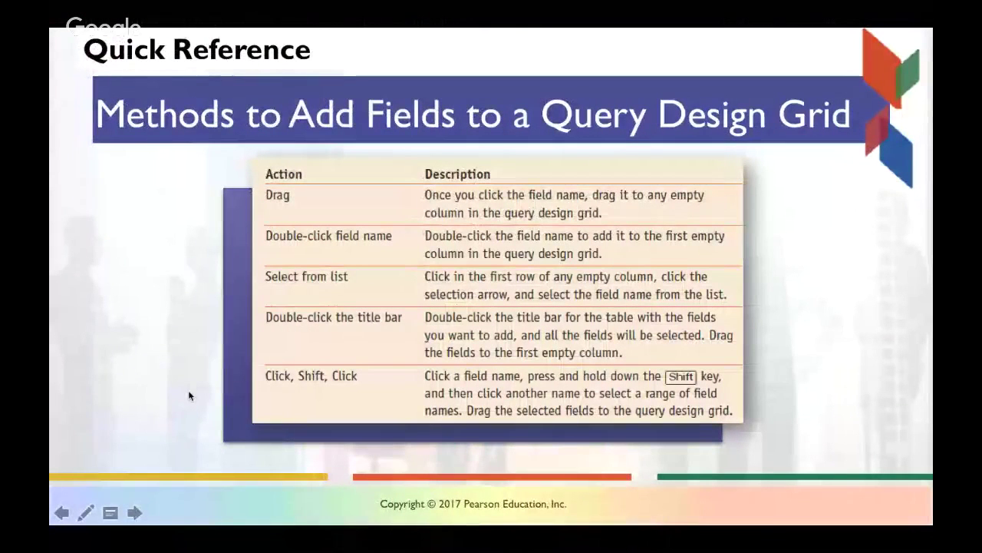
click(430, 309)
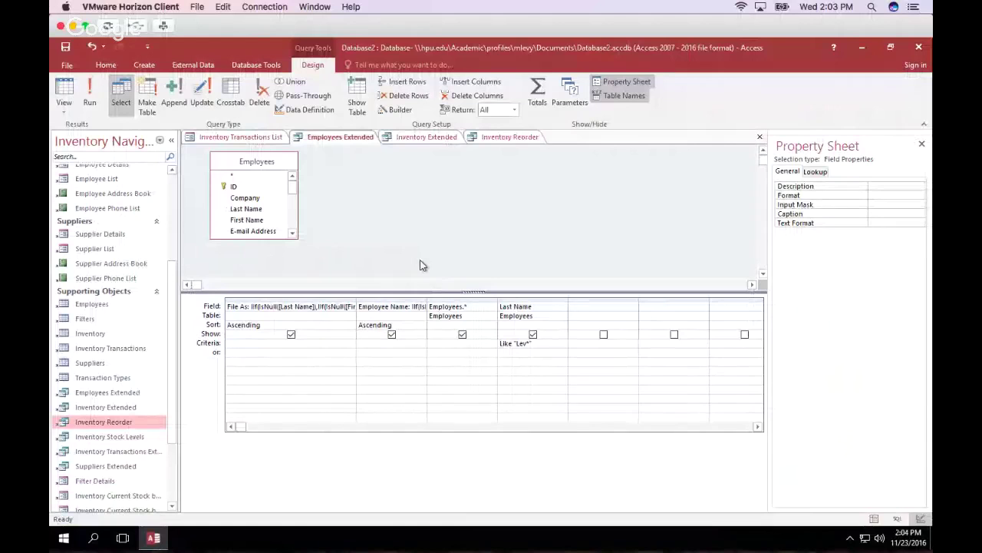
drag(233, 164, 240, 166)
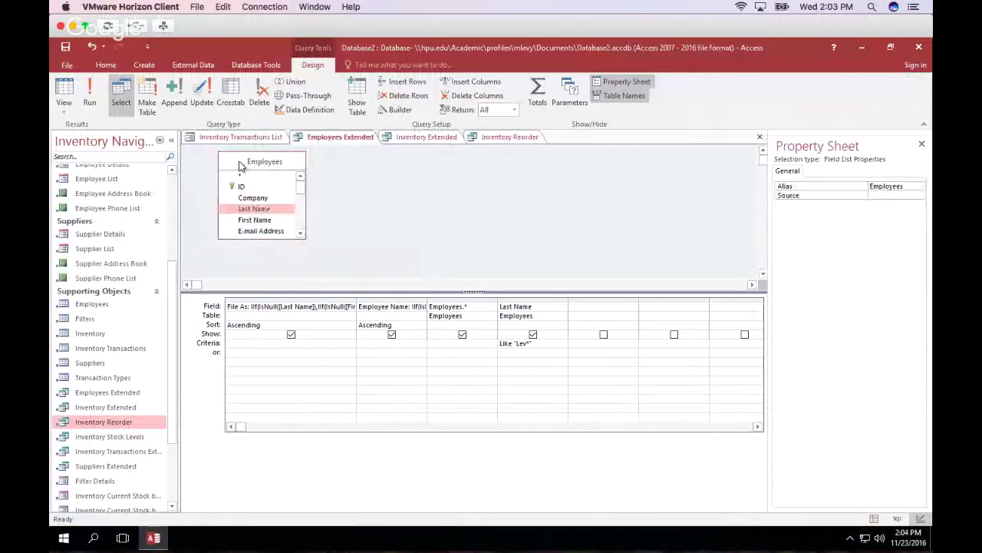